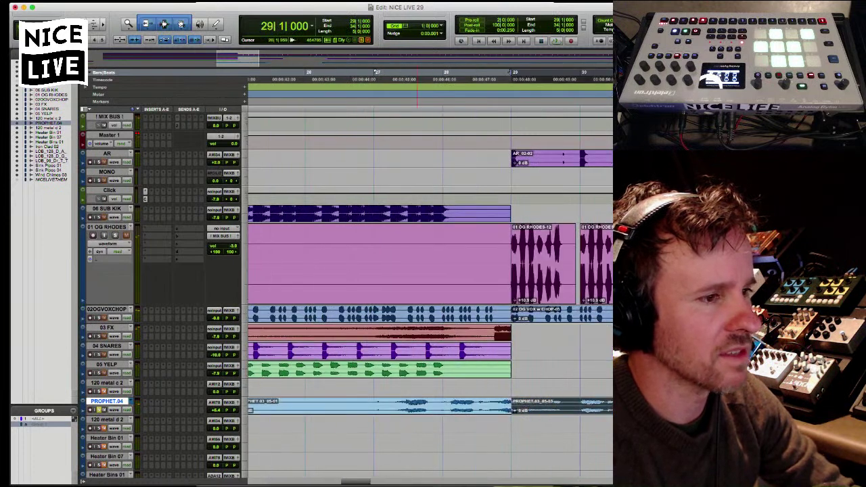
Separate the PROPHET.04 clip at 28|2|957 and delete the section before that point.
{"action": "key", "text": "super+e"}
{"action": "key", "text": "shift+Return"}
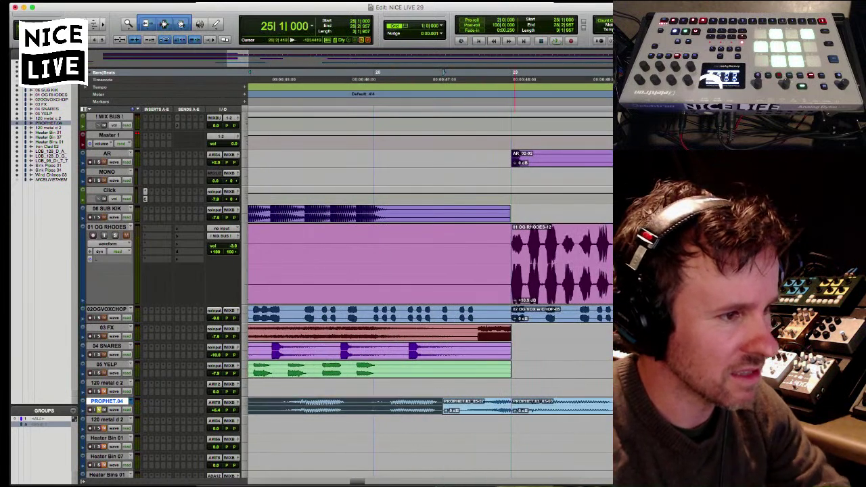
{"action": "key", "text": "Delete"}
{"action": "key", "text": "p"}
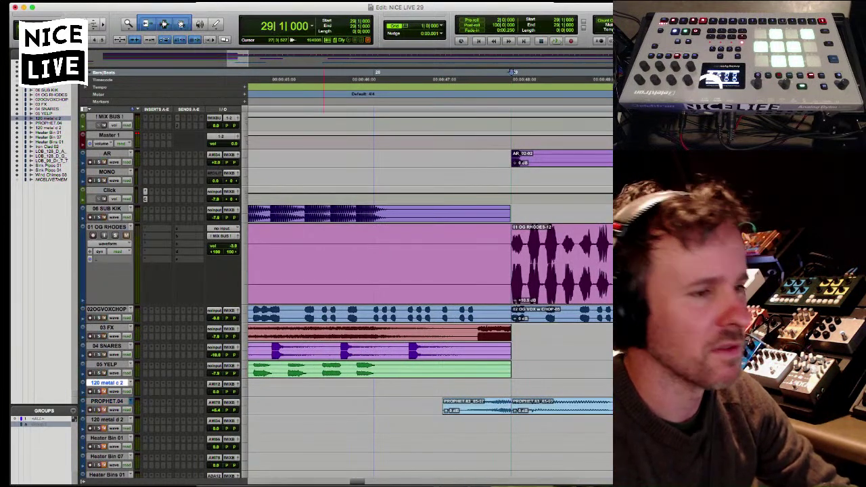
{"action": "key", "text": "space"}
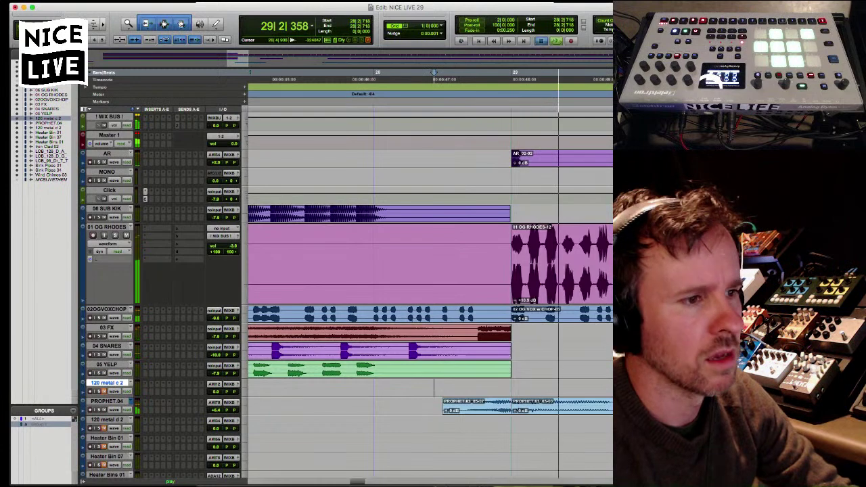
Dismiss the CPU overload error and set the PROPHET.04 track height to jumbo.
{"action": "key", "text": "semicolon"}
{"action": "key", "text": "t"}
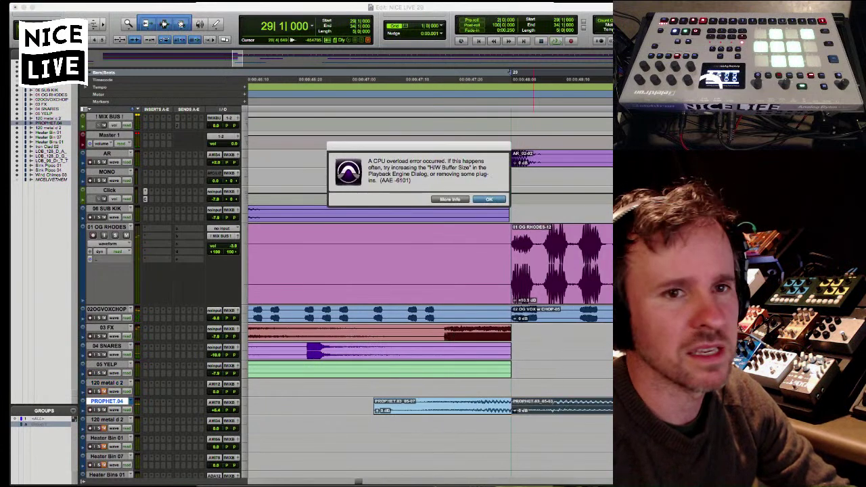
{"action": "key", "text": "Return"}
{"action": "key", "text": "t"}
{"action": "left_click", "coordinate": [245, 406]}
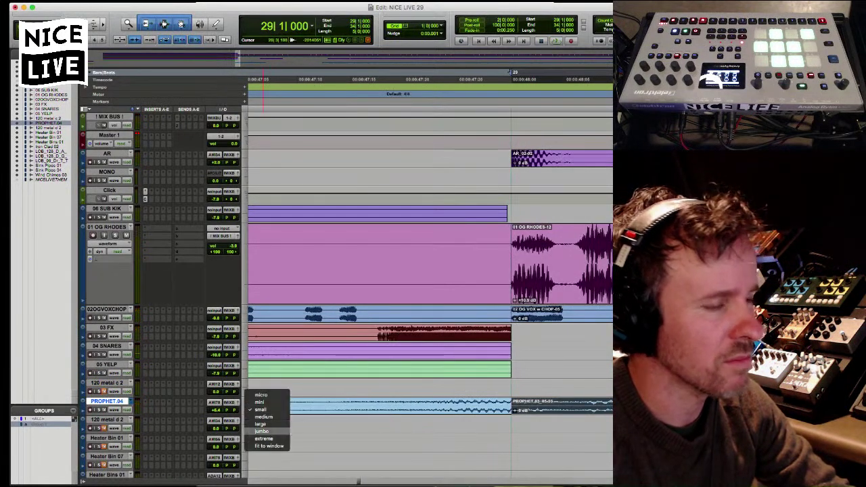
{"action": "left_click", "coordinate": [267, 428]}
{"action": "scroll", "coordinate": [426, 270], "scroll_direction": "down", "scroll_amount": 3}
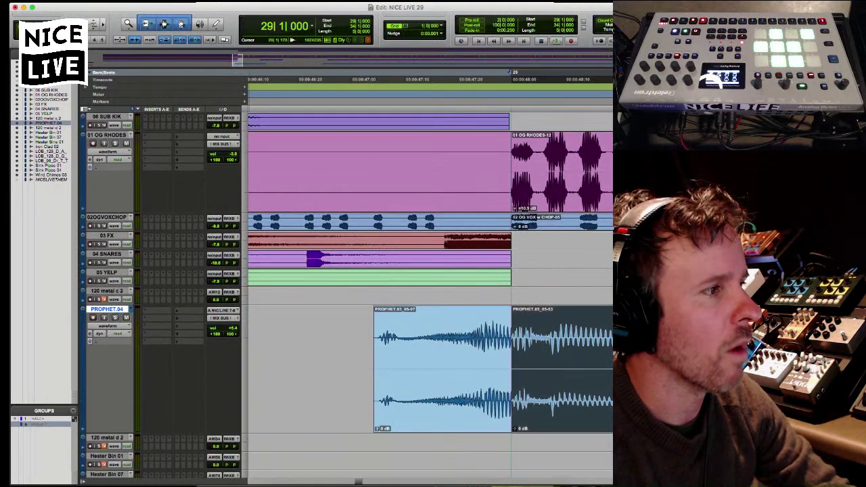
Audition PROPHET.04 and delete its short clip just before bar 29.
{"action": "key", "text": "space"}
{"action": "key", "text": "space"}
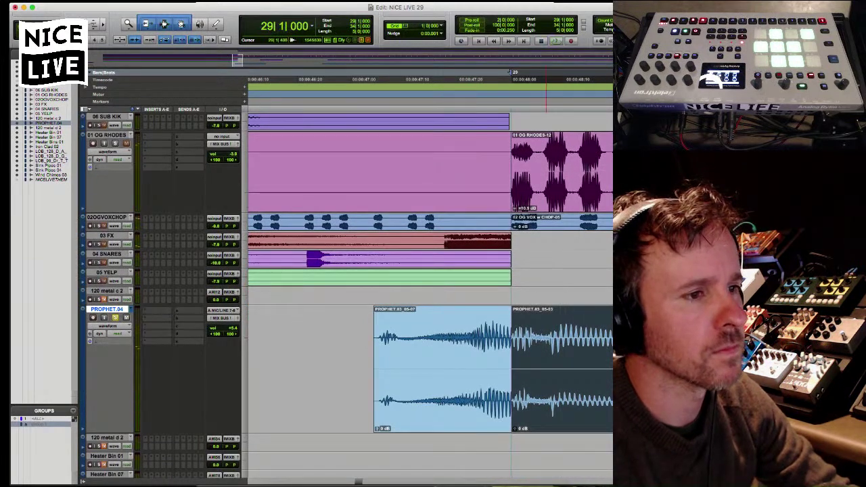
{"action": "left_click", "coordinate": [562, 366]}
{"action": "key", "text": "Delete"}
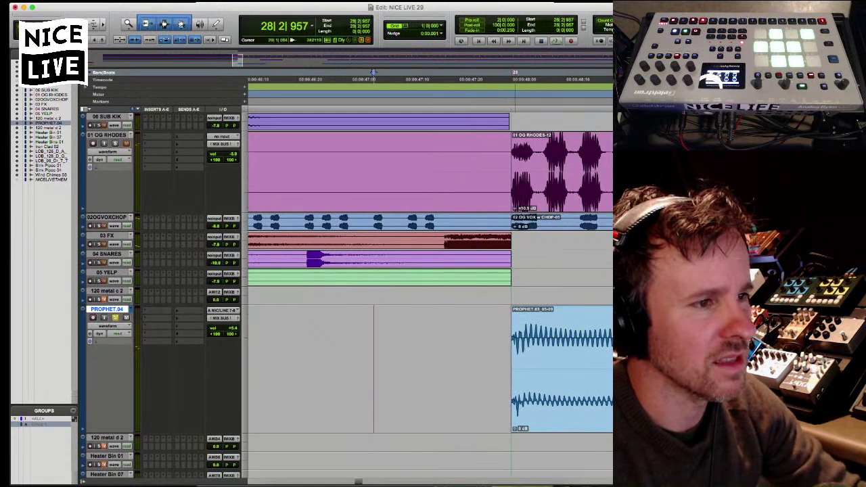
Move the PROPHET.04 clip earlier to start at 28|4|452 and separate the 03 FX clip at that same point.
{"action": "left_click_drag", "start_coordinate": [561, 366], "coordinate": [525, 365]}
{"action": "key", "text": "p"}
{"action": "key", "text": "p"}
{"action": "key", "text": "p"}
{"action": "key", "text": "p"}
{"action": "key", "text": "b"}
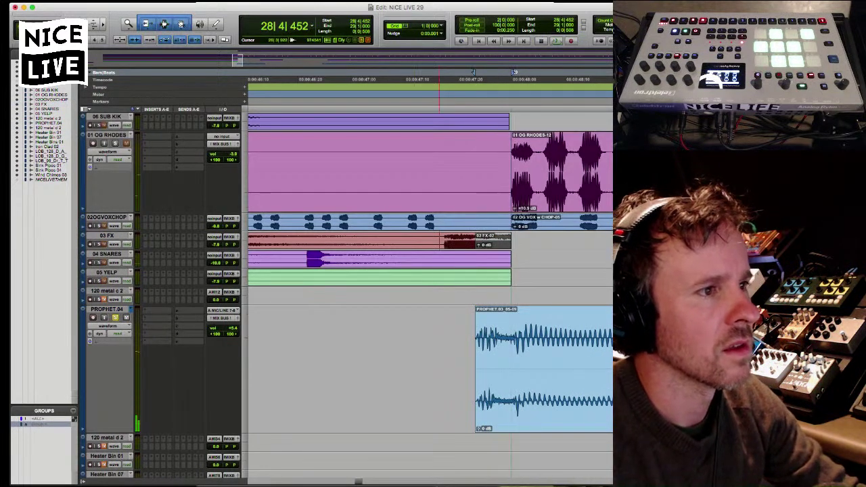
Separate the 03 FX clip at 28|3|916 and mute its two short pieces before bar 29.
{"action": "key", "text": "alt+shift+Tab"}
{"action": "key", "text": "b"}
{"action": "key", "text": "r"}
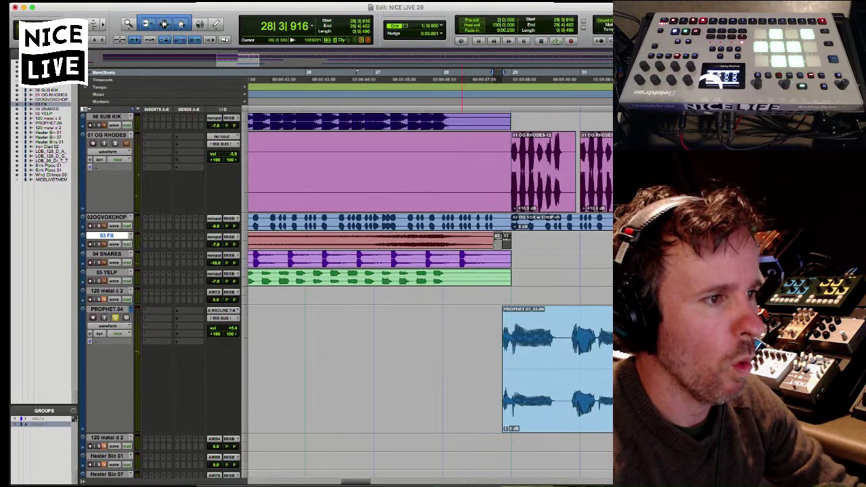
Play back the transition from bar 28 into bar 29 with the repositioned PROPHET.04 clip.
{"action": "left_click", "coordinate": [444, 365]}
{"action": "key", "text": "space"}
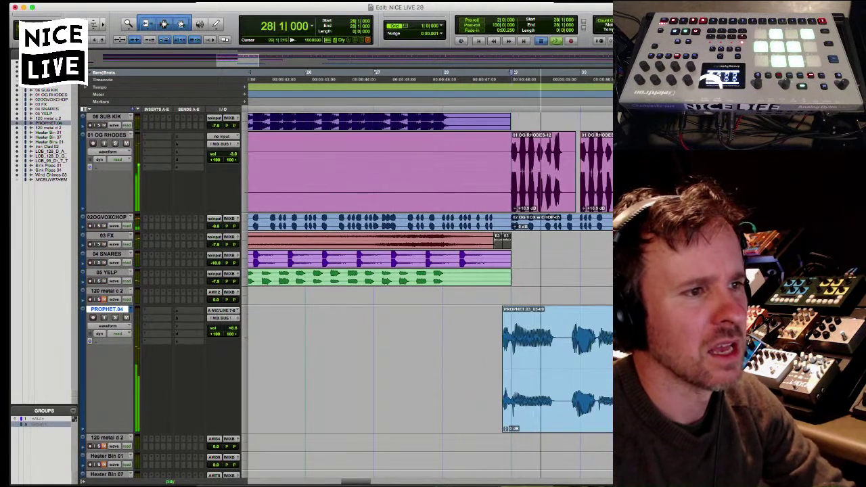
{"action": "key", "text": "space"}
{"action": "left_click", "coordinate": [513, 71]}
{"action": "key", "text": "t"}
{"action": "key", "text": "space"}
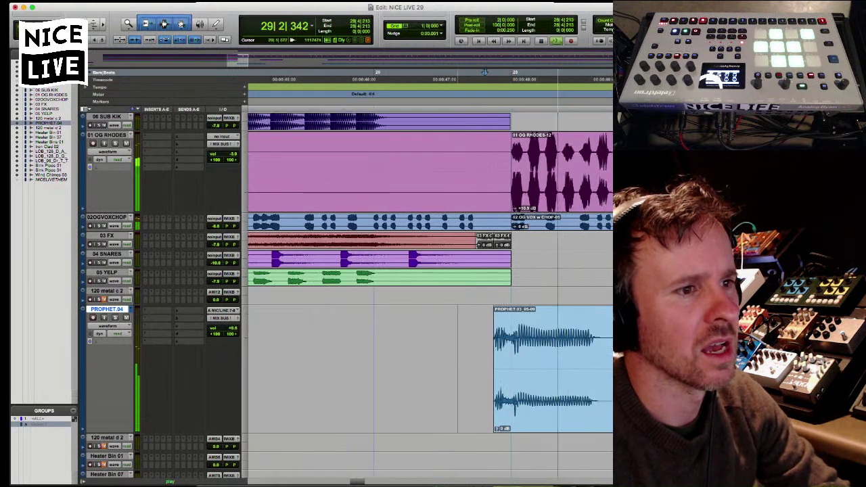
Separate the PROPHET.04 clip after its first phrase and move the remainder to start at bar 30.
{"action": "key", "text": "r"}
{"action": "key", "text": "space"}
{"action": "key", "text": "space"}
{"action": "key", "text": "Down"}
{"action": "key", "text": "alt+0"}
{"action": "key", "text": "space"}
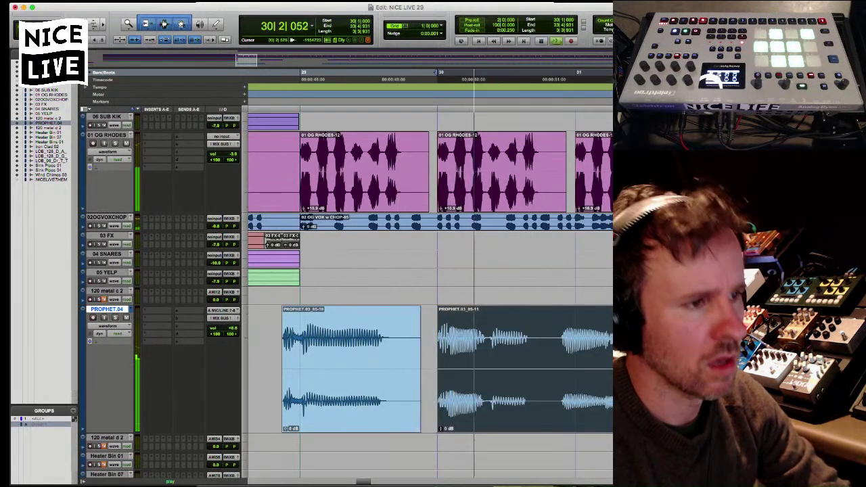
Play back the PROPHET.04 part from bar 30 to find the next edit point before bar 31.
{"action": "key", "text": "space"}
{"action": "key", "text": "space"}
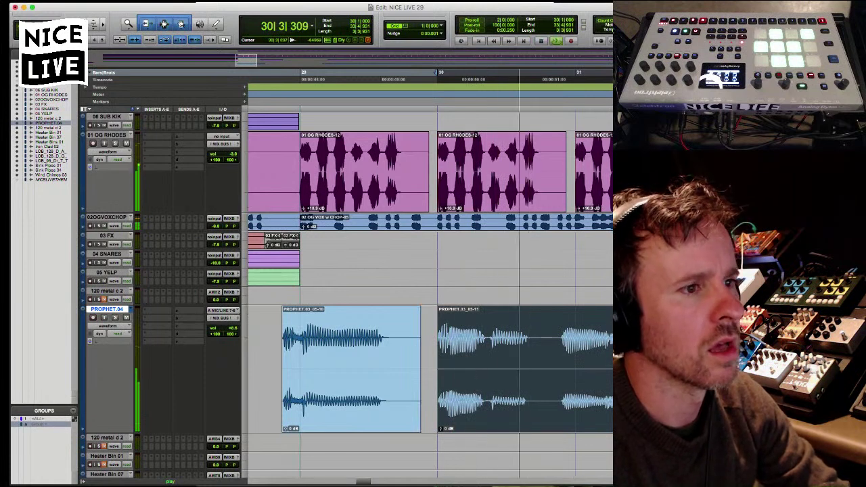
{"action": "key", "text": "Down"}
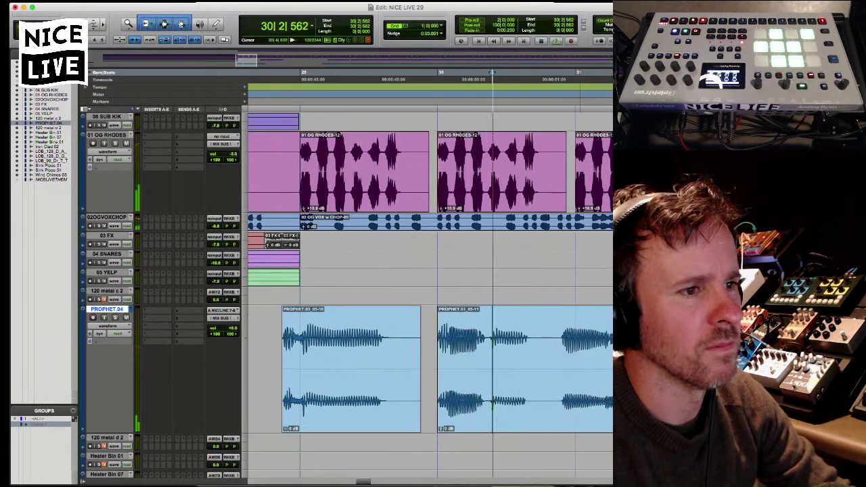
{"action": "key", "text": "Down"}
{"action": "key", "text": "Down"}
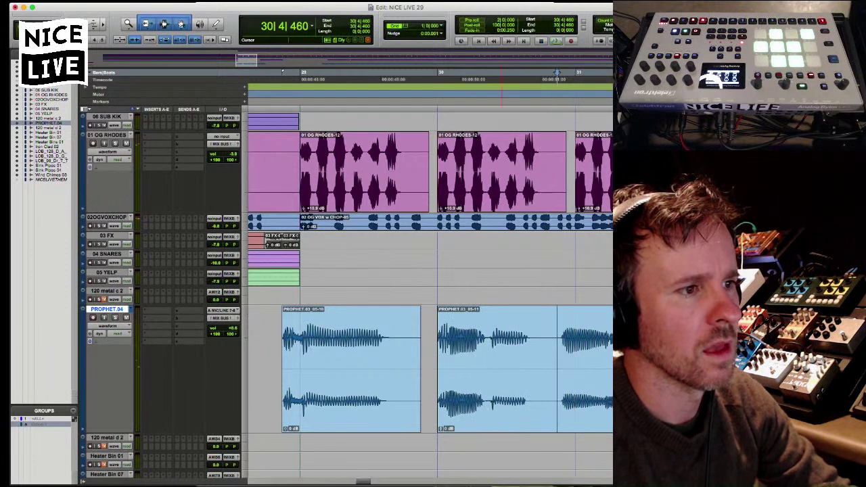
{"action": "key", "text": "r"}
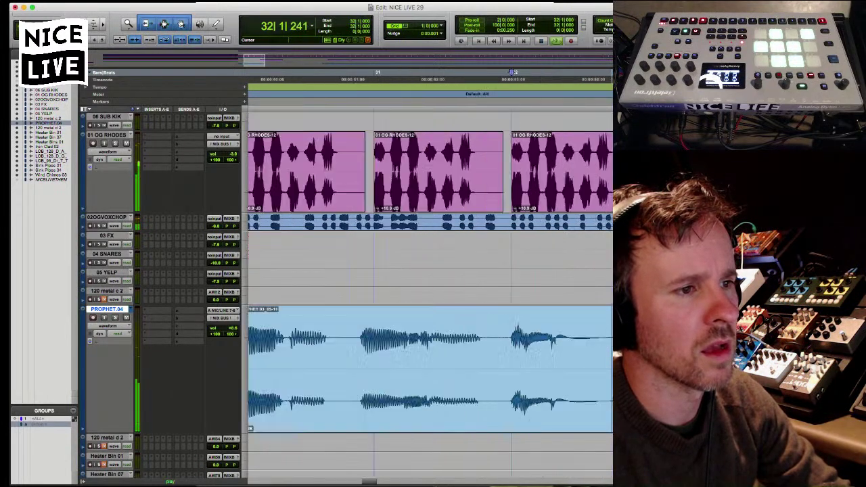
{"action": "key", "text": "space"}
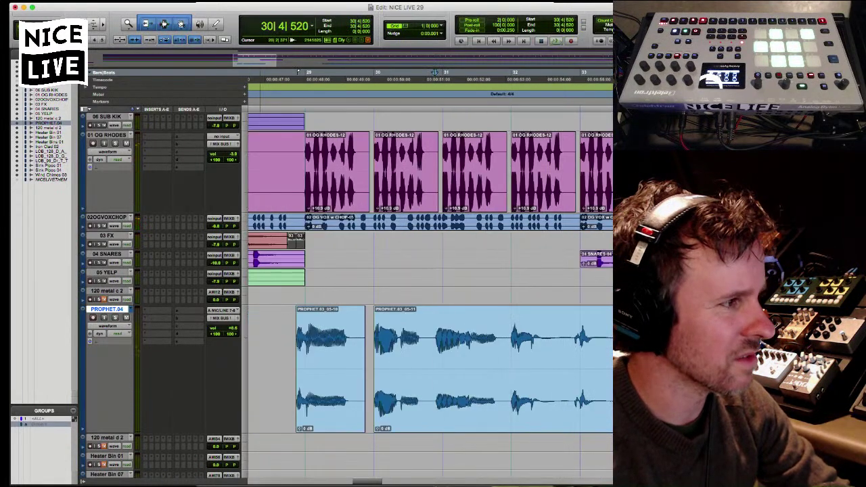
Separate the PROPHET.04 clip at 30|4|520 and move the remainder to start at bar 31.
{"action": "key", "text": "space"}
{"action": "key", "text": "t"}
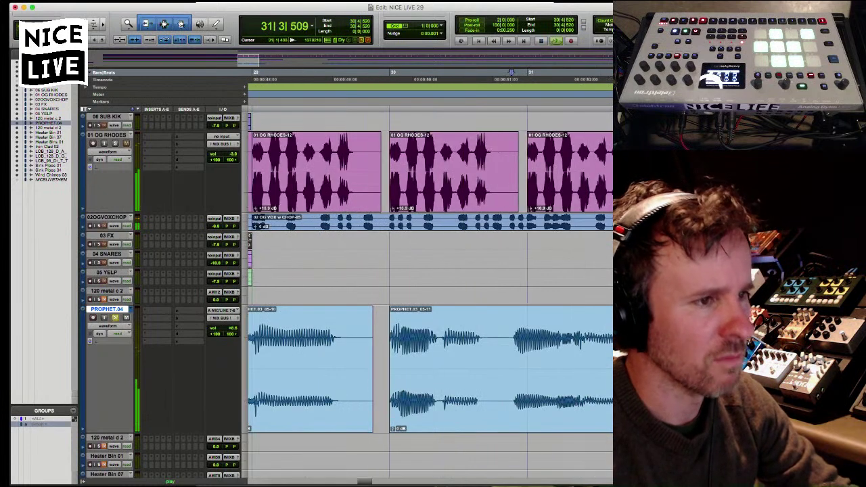
{"action": "key", "text": "r"}
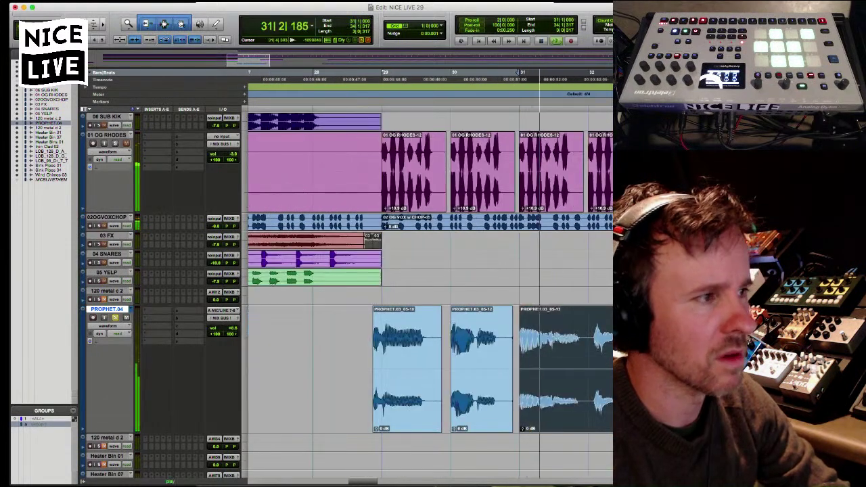
Cut the start of the bar 31 PROPHET.04 clip up to 31|2|356 and move the remainder to bar 31.
{"action": "key", "text": "space"}
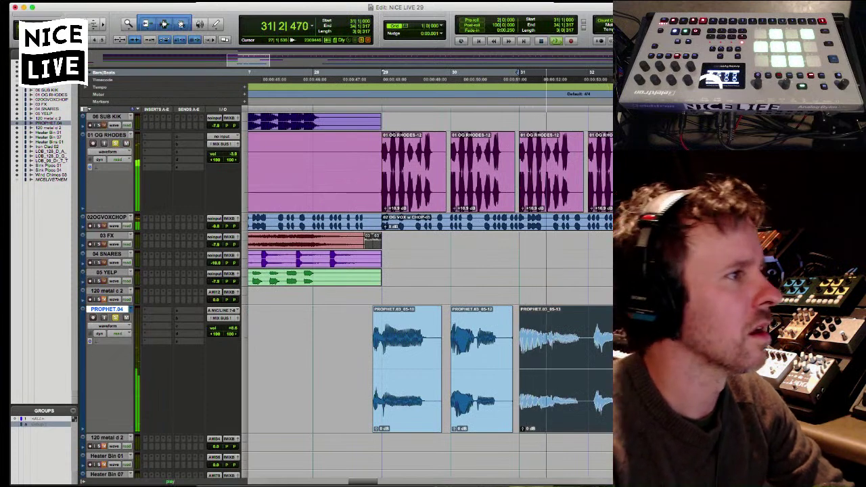
{"action": "key", "text": "t"}
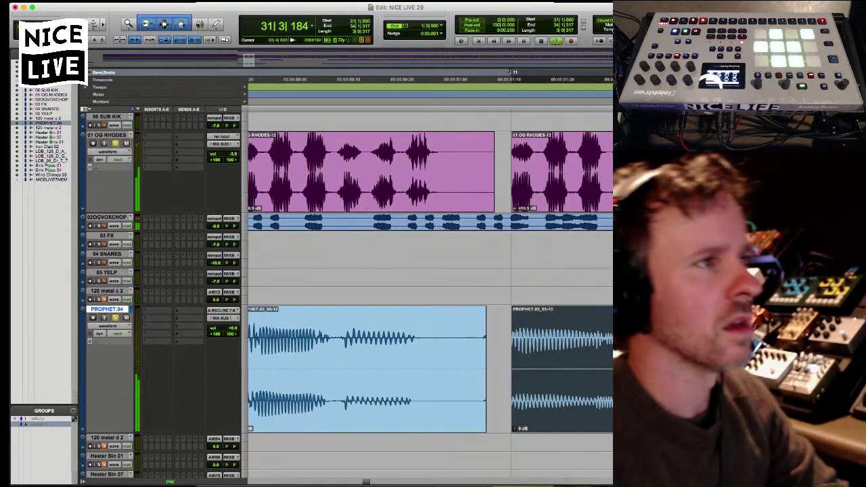
{"action": "key", "text": "space"}
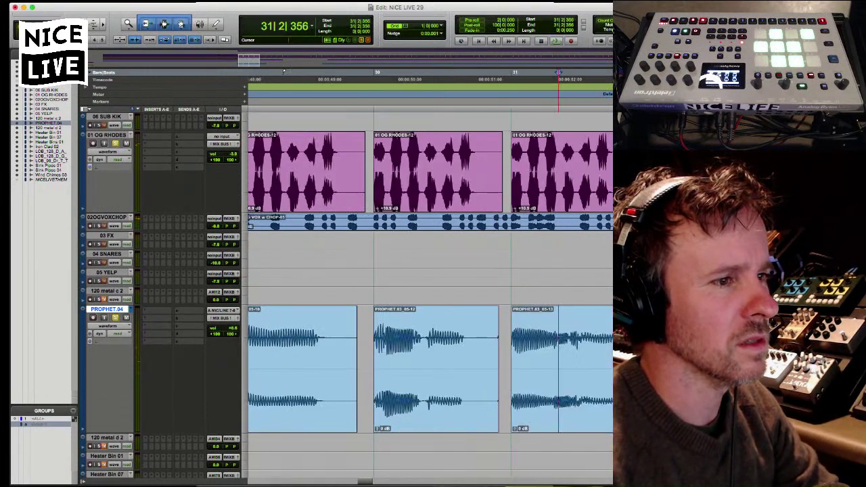
{"action": "key", "text": "space"}
{"action": "key", "text": "r"}
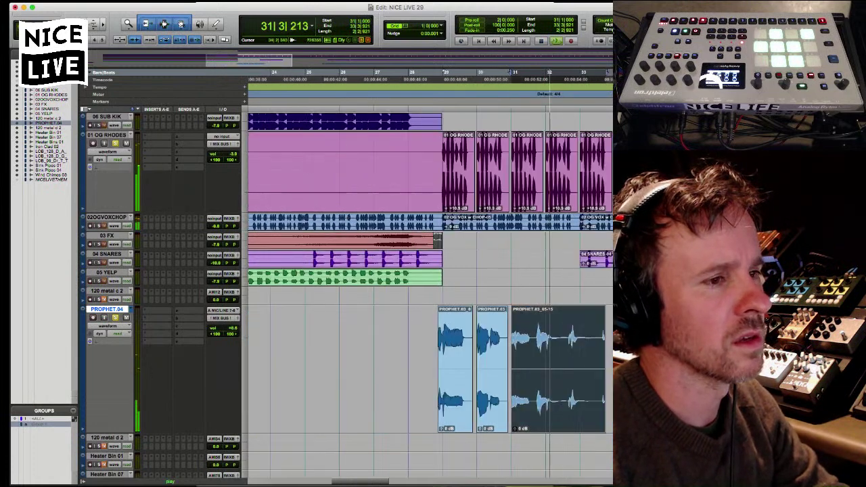
Extend the end of the PROPHET.04 clip starting at bar 31 past bar 37 and play it from bar 34.
{"action": "key", "text": "space"}
{"action": "key", "text": "t"}
{"action": "left_click", "coordinate": [514, 72]}
{"action": "key", "text": "space"}
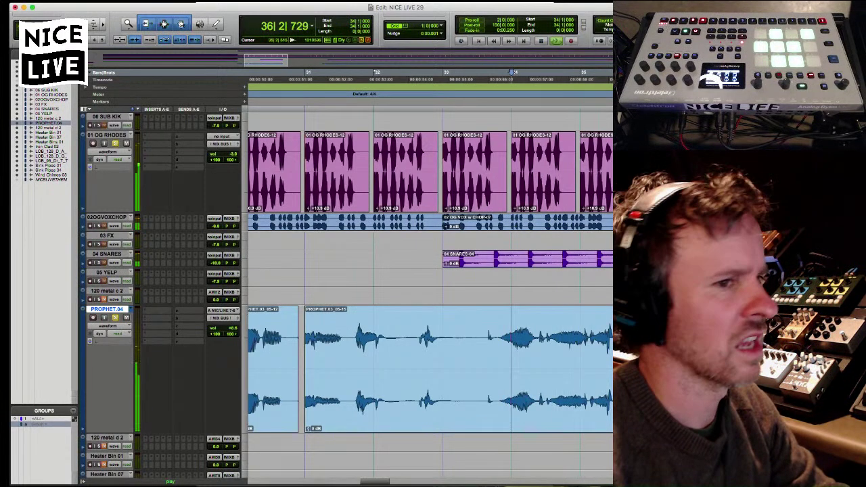
{"action": "key", "text": "r"}
{"action": "key", "text": "space"}
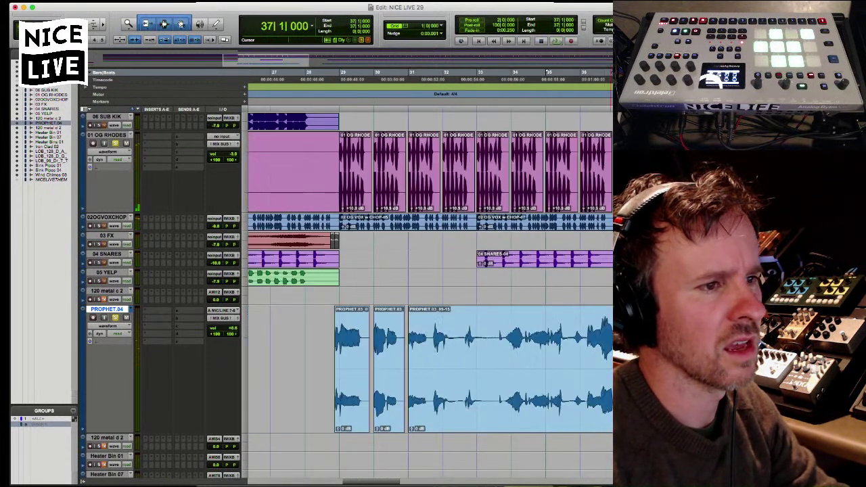
Separate the PROPHET.04 clip at 37|1|027 and delete everything after that point.
{"action": "key", "text": "t"}
{"action": "key", "text": "space"}
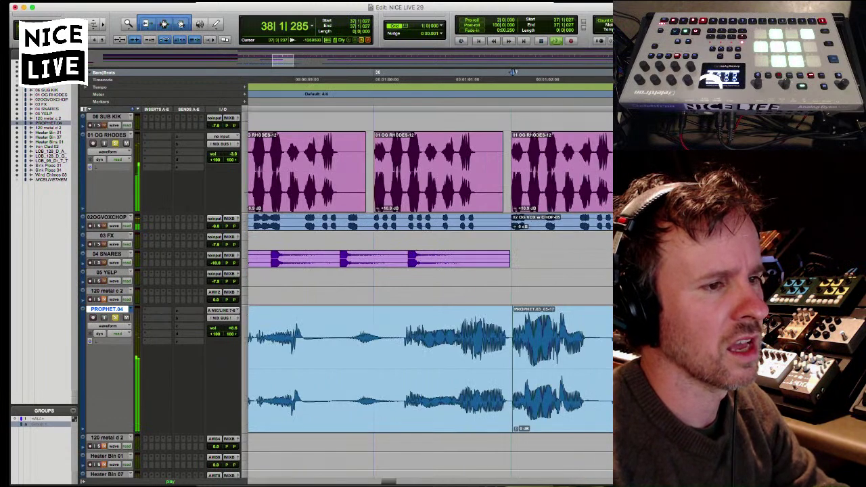
{"action": "key", "text": "r"}
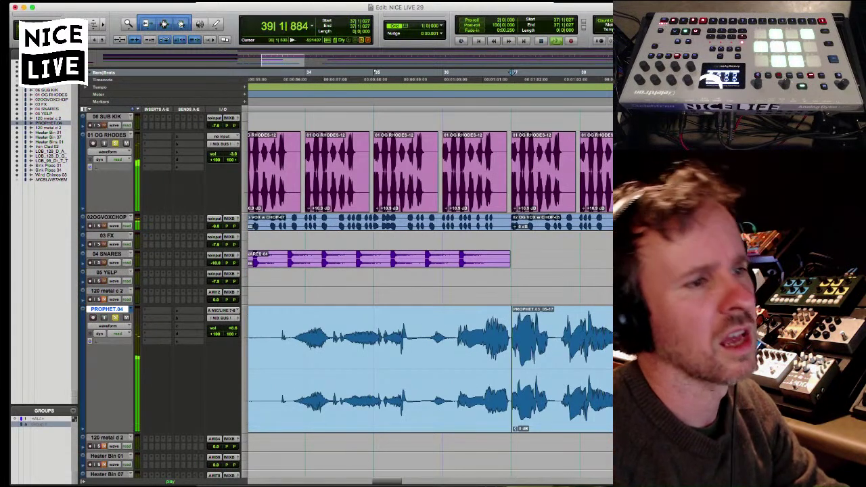
{"action": "key", "text": "r"}
{"action": "key", "text": "space"}
{"action": "key", "text": "space"}
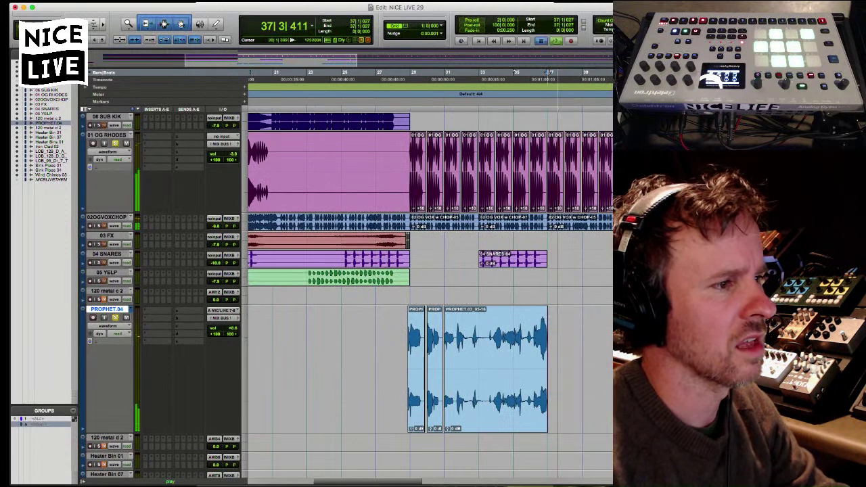
Play back the edited PROPHET.04 part from bar 29 against the other tracks.
{"action": "key", "text": "space"}
{"action": "key", "text": "t"}
{"action": "key", "text": "t"}
{"action": "key", "text": "space"}
{"action": "key", "text": "space"}
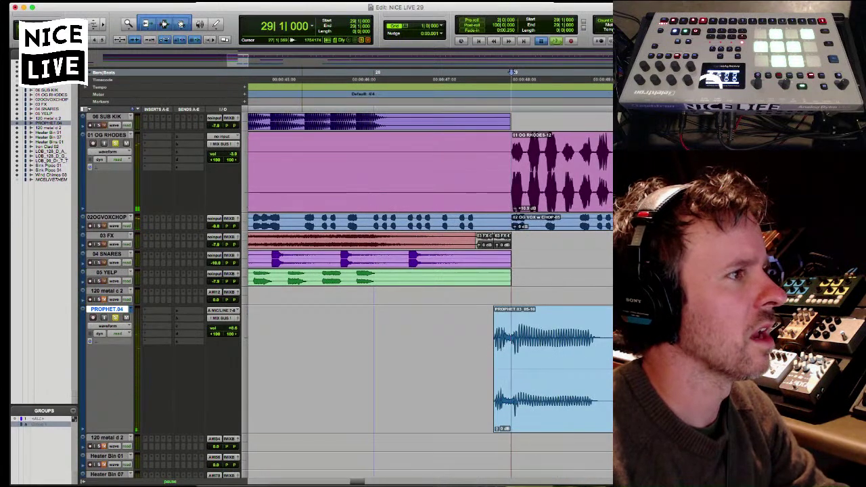
{"action": "key", "text": "space"}
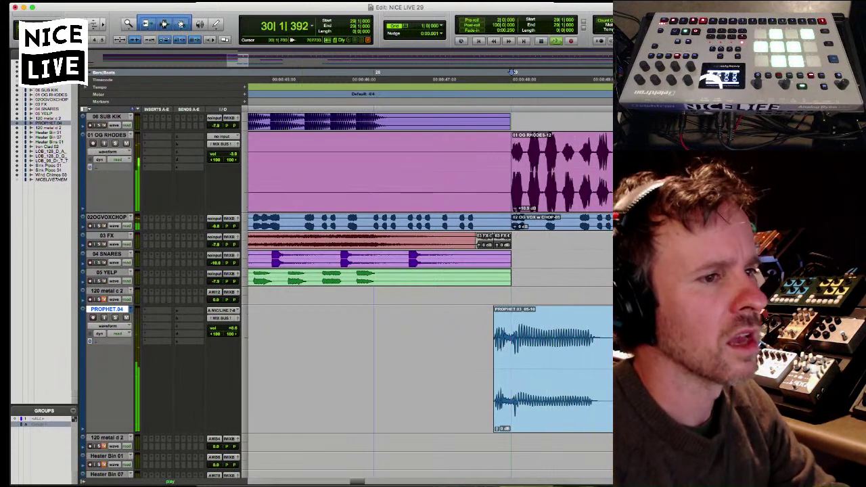
Separate the PROPHET.04 clip after its bar 31 phrase, move a later phrase to bar 32 and audition the join.
{"action": "key", "text": "r"}
{"action": "key", "text": "t"}
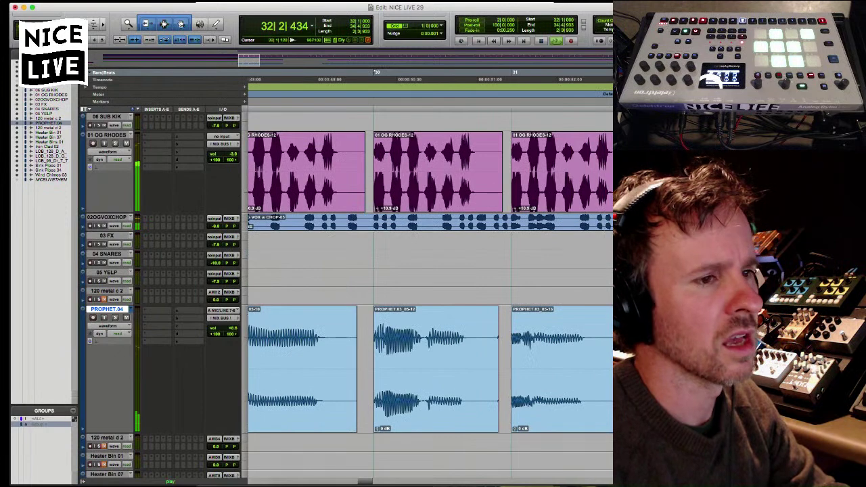
{"action": "key", "text": "t"}
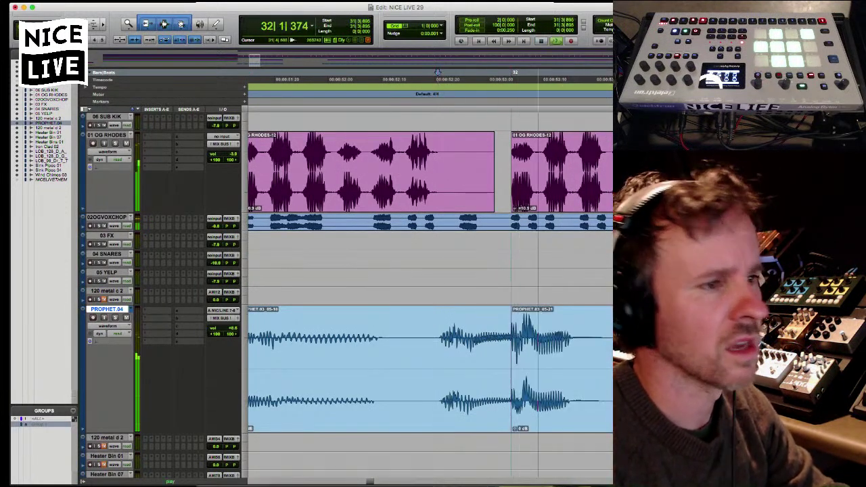
{"action": "key", "text": "r"}
{"action": "key", "text": "r"}
{"action": "key", "text": "r"}
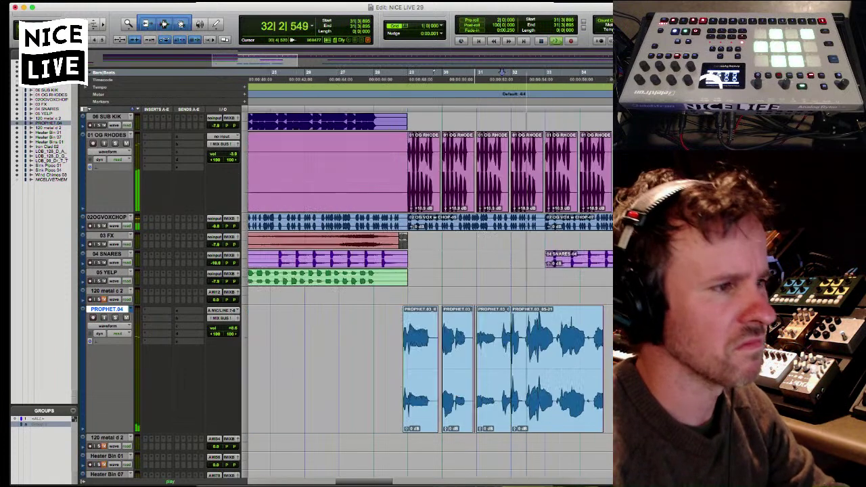
Re-cut the PROPHET.04 clip at bar 32 and align its new start to 32|1|000.
{"action": "key", "text": "t"}
{"action": "key", "text": "t"}
{"action": "key", "text": "t"}
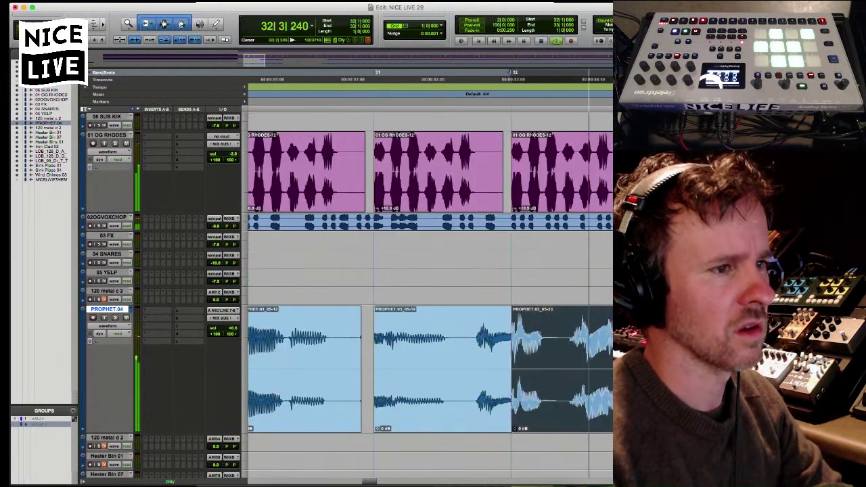
Play the arrangement from bar 29 and trim the end of the bar 30 PROPHET.04 clip to leave only its opening.
{"action": "key", "text": "r"}
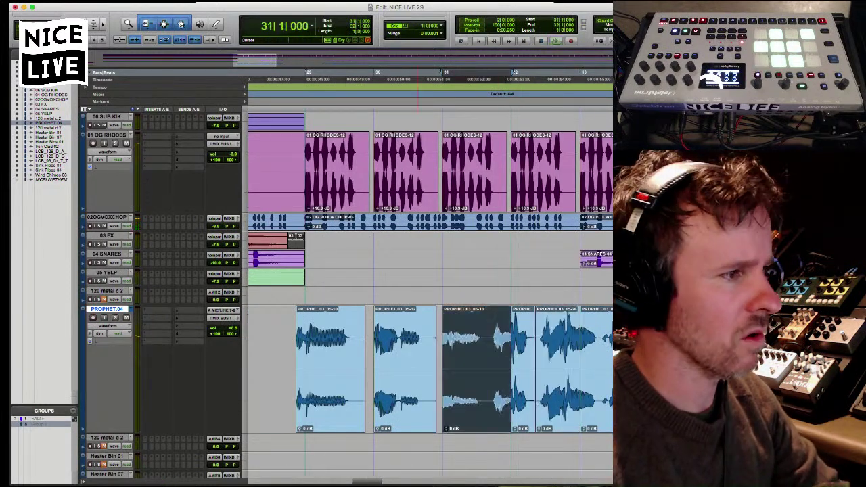
{"action": "left_click", "coordinate": [308, 73]}
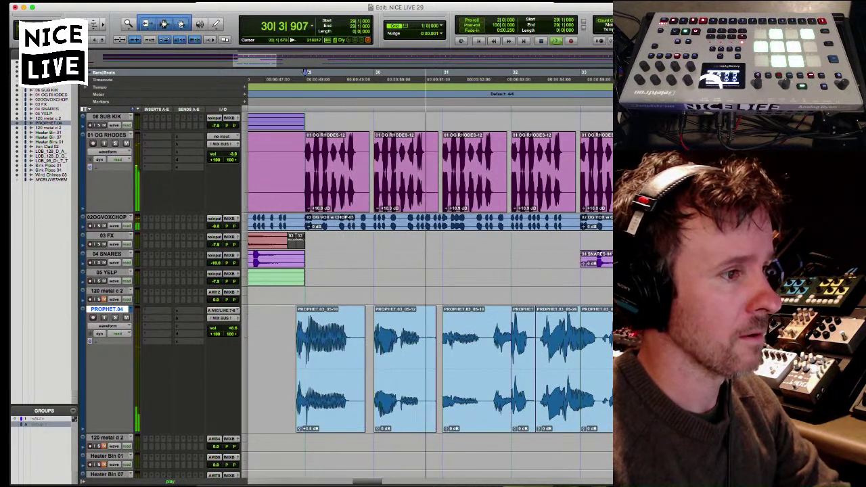
{"action": "left_click_drag", "start_coordinate": [436, 368], "coordinate": [401, 369]}
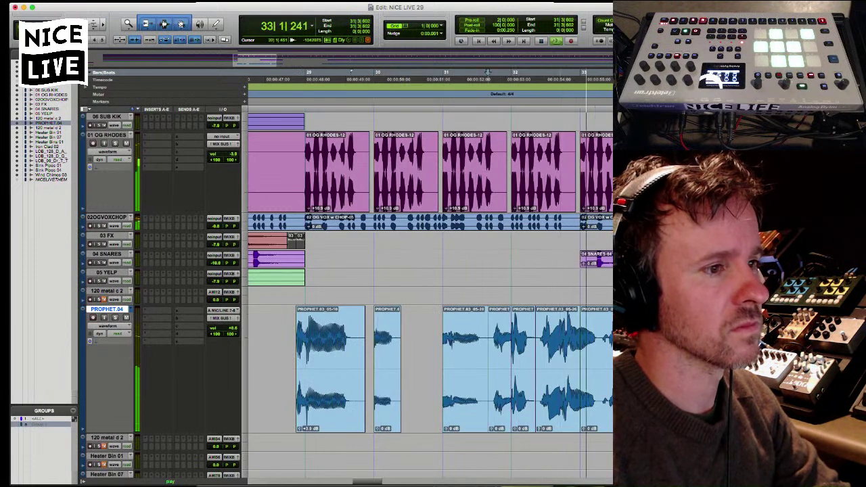
Delete the PROPHET.04 audio between 31|3|602 and the bar 32 phrase and everything after bar 33, then play from bar 29.
{"action": "left_click", "coordinate": [524, 369]}
{"action": "key", "text": "space"}
{"action": "left_click", "coordinate": [499, 369], "text": "shift"}
{"action": "key", "text": "Delete"}
{"action": "left_click", "coordinate": [596, 368]}
{"action": "key", "text": "Delete"}
{"action": "key", "text": "space"}
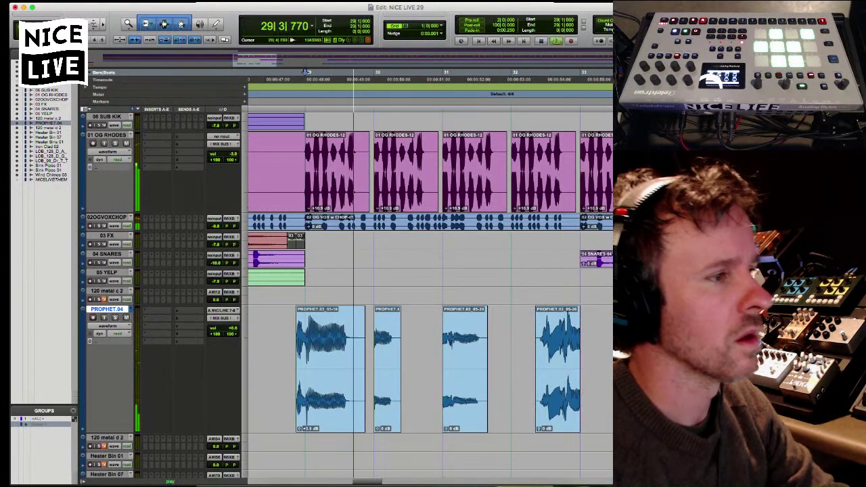
Copy the bar 29 portion of the first PROPHET.04 phrase and paste it at bar 33.
{"action": "left_click_drag", "start_coordinate": [306, 72], "coordinate": [375, 72]}
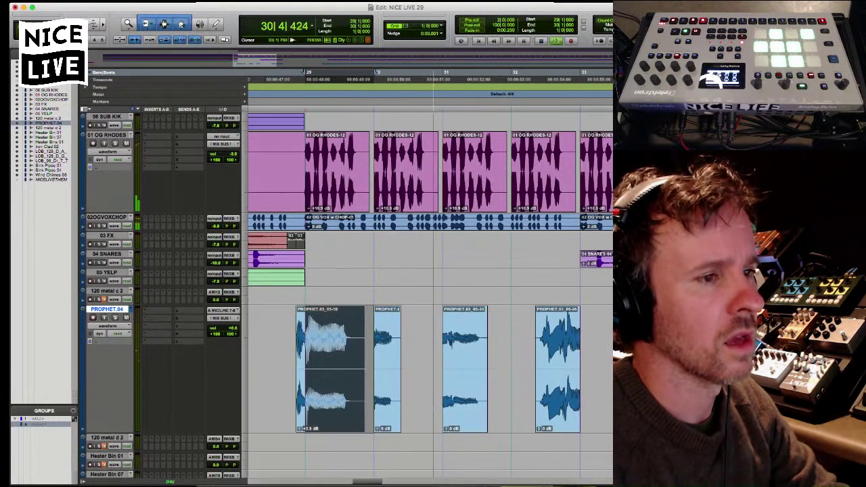
{"action": "key", "text": "ctrl+c"}
{"action": "left_click", "coordinate": [581, 369]}
{"action": "key", "text": "ctrl+v"}
{"action": "key", "text": "ctrl+bracketleft"}
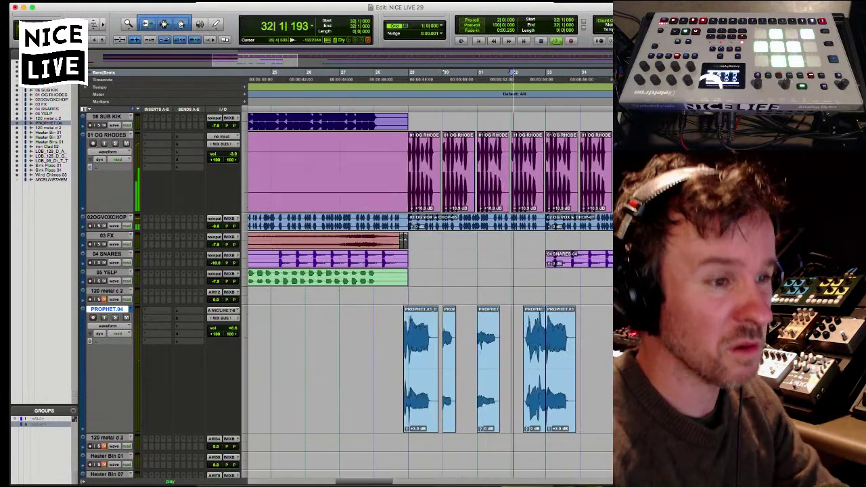
{"action": "key", "text": "ctrl+bracketright"}
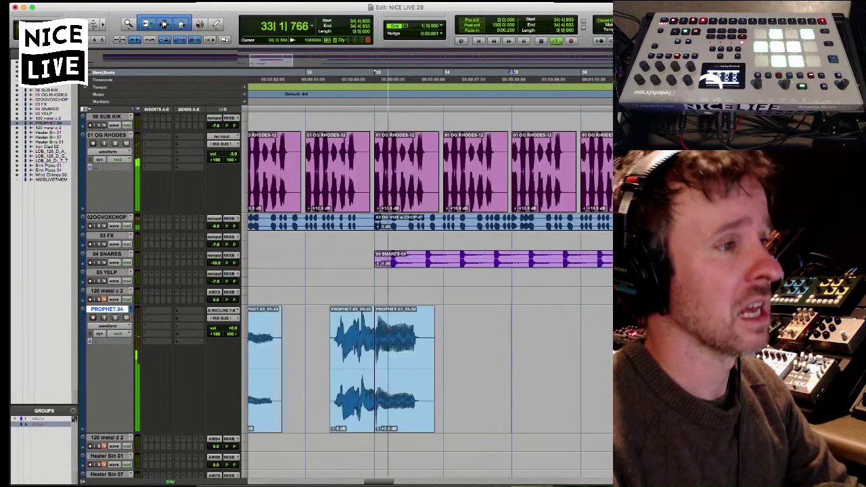
Stop playback and set the grid to quarter notes.
{"action": "key", "text": "space"}
{"action": "key", "text": "p"}
{"action": "key", "text": "ctrl+bracketright"}
{"action": "key", "text": "ctrl+bracketright"}
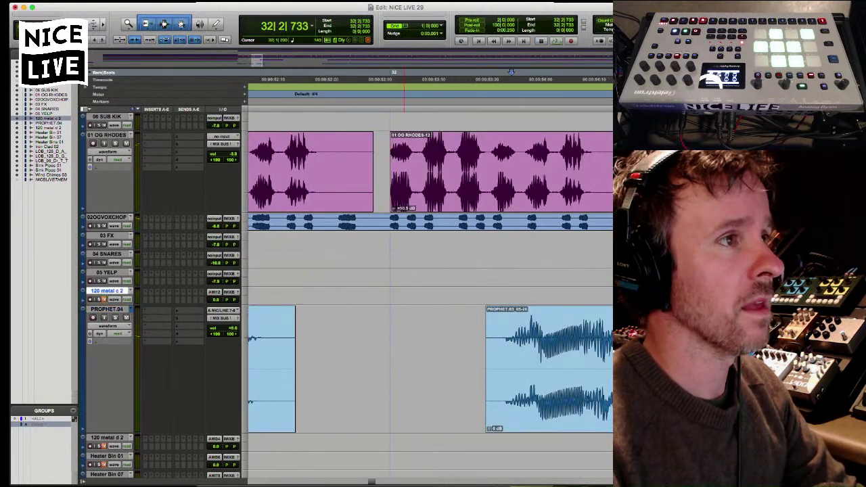
{"action": "left_click", "coordinate": [440, 26]}
{"action": "left_click", "coordinate": [473, 42]}
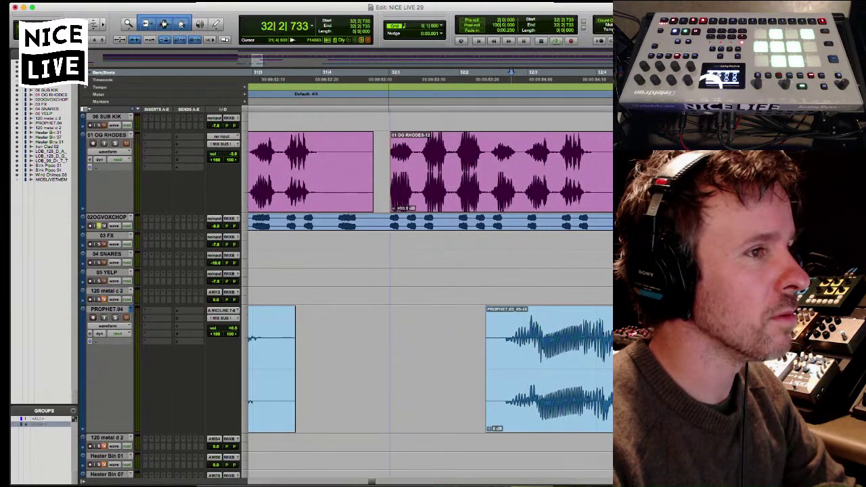
Play from 32|1|000 with the 02OGVOXCHOP track soloed.
{"action": "left_click", "coordinate": [389, 241]}
{"action": "scroll", "coordinate": [390, 241], "scroll_direction": "up", "scroll_amount": 5}
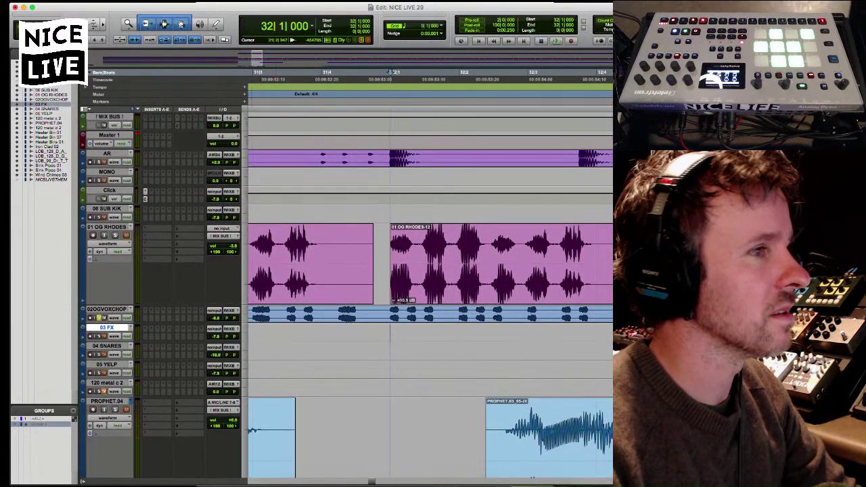
{"action": "key", "text": "space"}
{"action": "key", "text": "ctrl+bracketleft"}
{"action": "scroll", "coordinate": [426, 291], "scroll_direction": "down", "scroll_amount": 3}
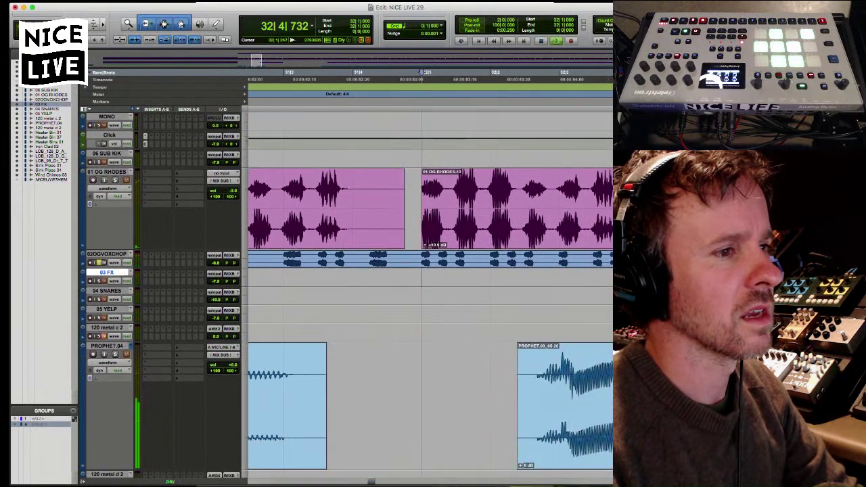
Audition the PROPHET.04 phrase from 32|3|000 with its track soloed.
{"action": "key", "text": "space"}
{"action": "left_click", "coordinate": [537, 73]}
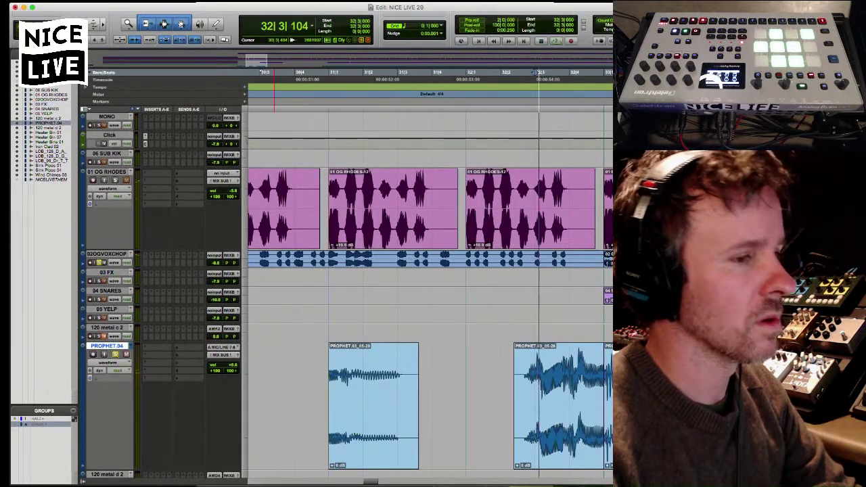
{"action": "key", "text": "space"}
{"action": "key", "text": "ctrl+bracketright"}
{"action": "key", "text": "space"}
{"action": "key", "text": "space"}
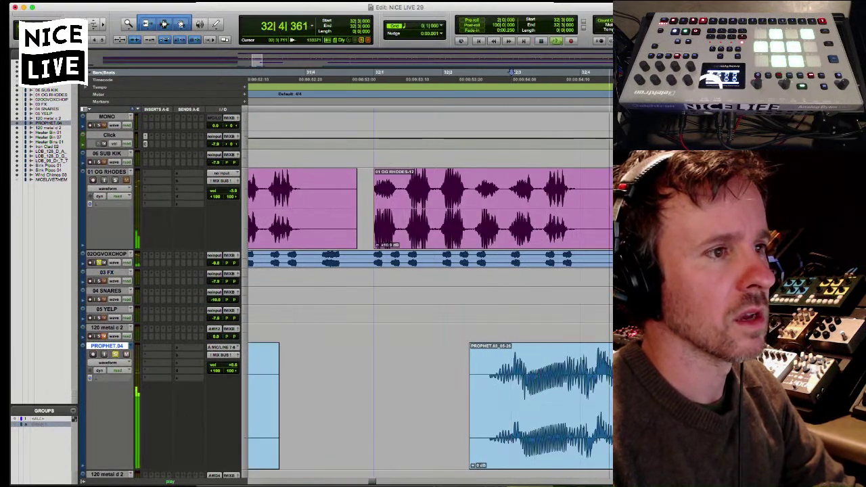
Place the PROPHET.04 track directly below Master 1 and separate its clip at 32|3|000.
{"action": "scroll", "coordinate": [426, 291], "scroll_direction": "up", "scroll_amount": 2}
{"action": "key", "text": "space"}
{"action": "key", "text": "ctrl+e"}
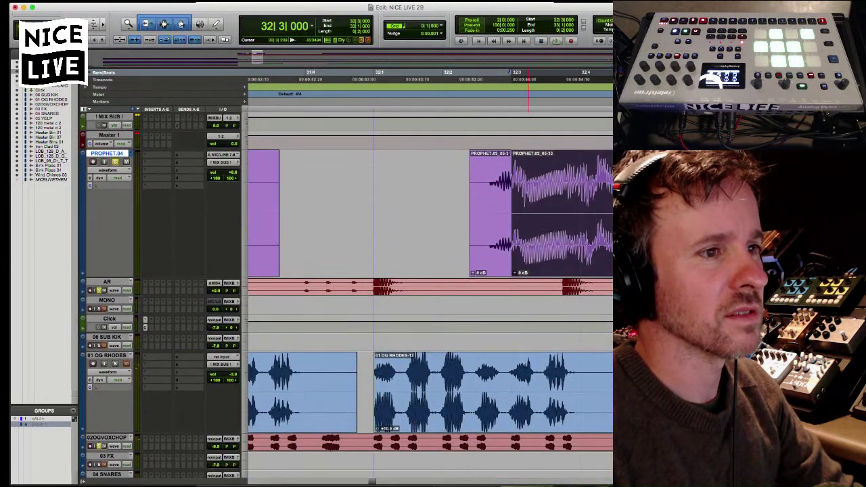
{"action": "key", "text": "ctrl+bracketright"}
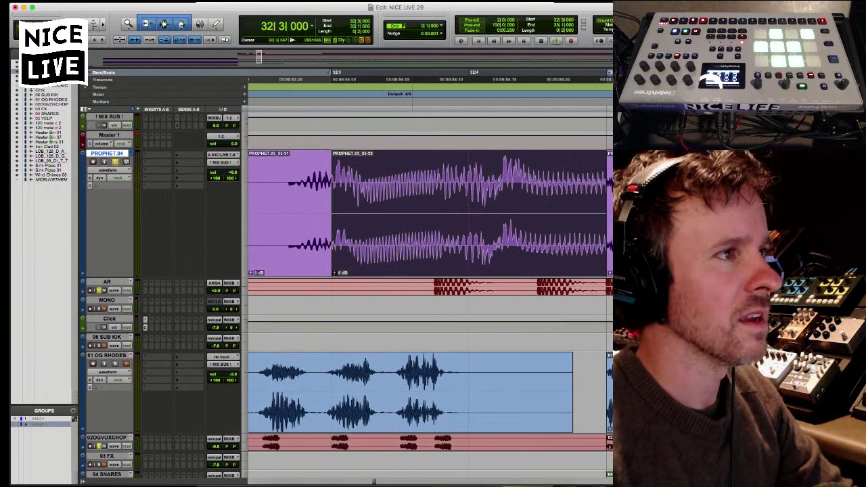
Set the grid to sixteenth notes, align the two PROPHET.04 hits to 32|3|720 and 32|4|480, and play them.
{"action": "right_click", "coordinate": [443, 151]}
{"action": "left_click", "coordinate": [467, 35]}
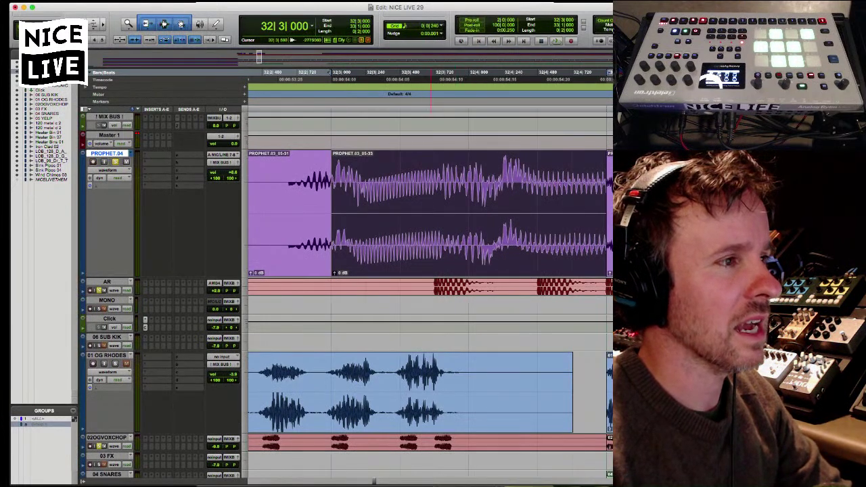
{"action": "key", "text": "ctrl+z"}
{"action": "key", "text": "space"}
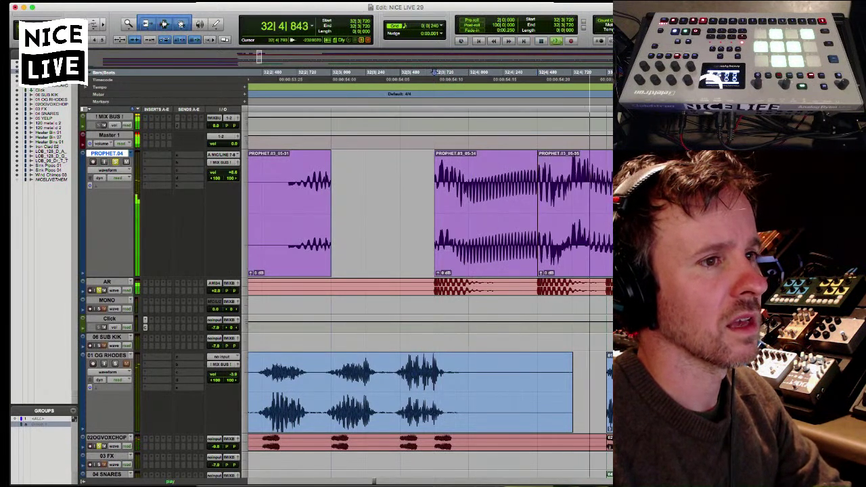
Extend the start of the PROPHET.04 clip back to 32|2|000 and audition it from 32|3|000.
{"action": "key", "text": "space"}
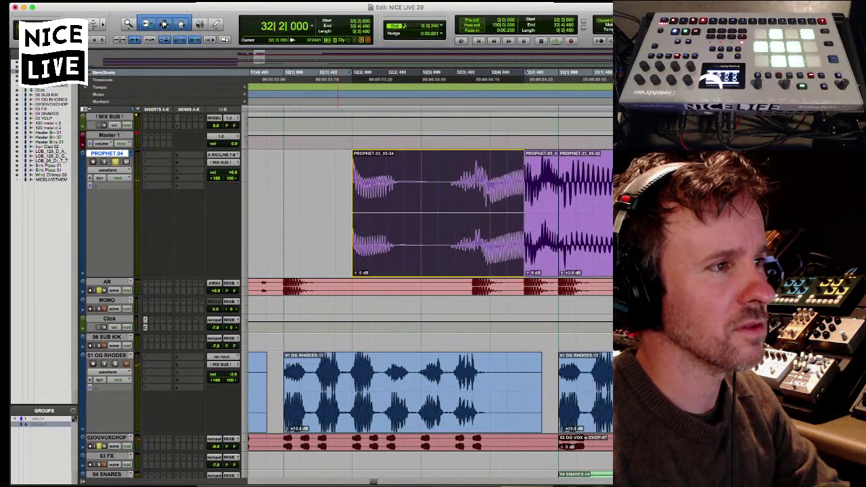
{"action": "left_click", "coordinate": [421, 73]}
{"action": "key", "text": "space"}
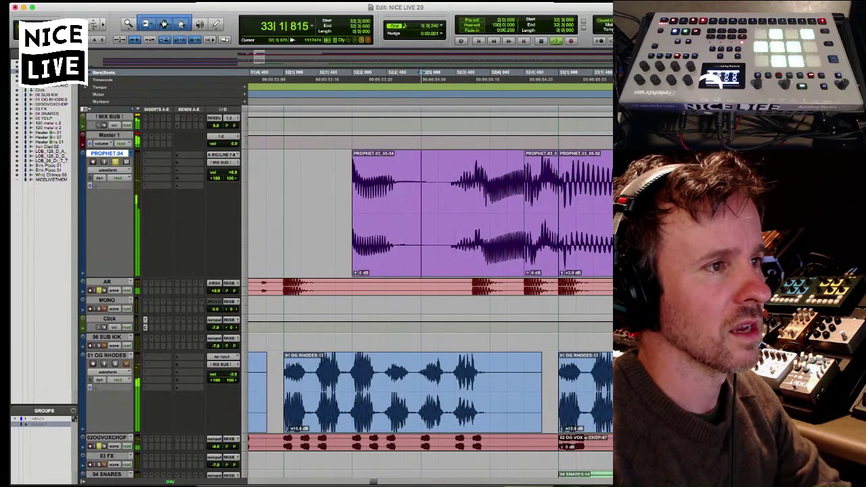
{"action": "key", "text": "space"}
{"action": "key", "text": "space"}
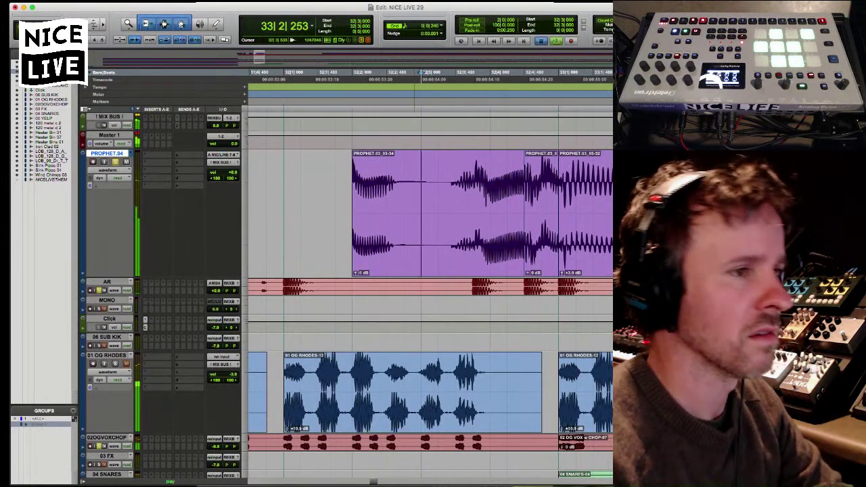
{"action": "key", "text": "space"}
{"action": "key", "text": "space"}
Audition the PROPHET.04 part and trim the tail of the bar 29 phrase at 29|3|457.
{"action": "key", "text": "super+bracketleft"}
{"action": "key", "text": "super+bracketleft"}
{"action": "key", "text": "super+bracketleft"}
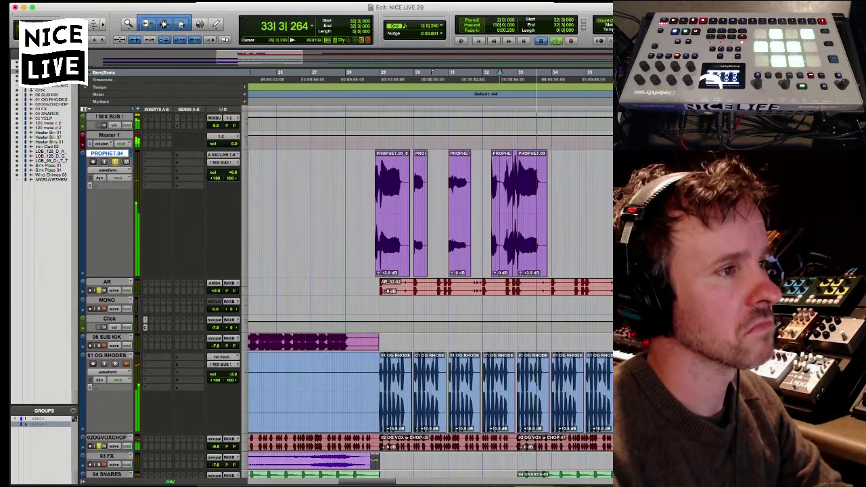
{"action": "key", "text": "space"}
{"action": "left_click", "coordinate": [511, 73]}
{"action": "key", "text": "space"}
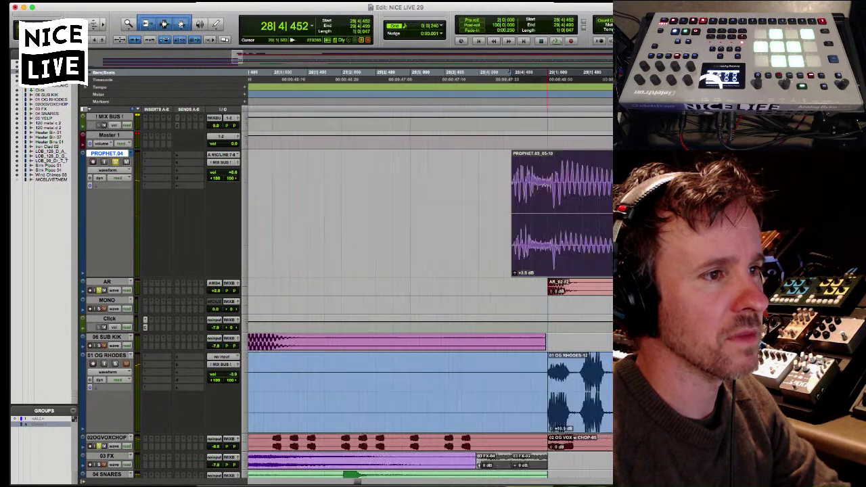
{"action": "key", "text": "space"}
{"action": "key", "text": "super+bracketright"}
{"action": "left_click", "coordinate": [536, 73]}
{"action": "key", "text": "space"}
{"action": "key", "text": "space"}
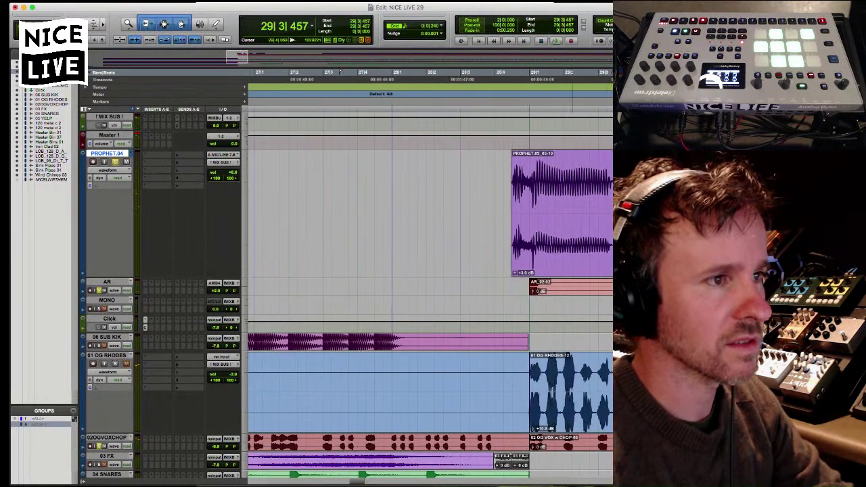
Replace the PROPHET.04 phrases at 30|1|000 and 31|1|000 with copies of the bar 29 phrase.
{"action": "key", "text": "super+bracketleft"}
{"action": "key", "text": "super+d"}
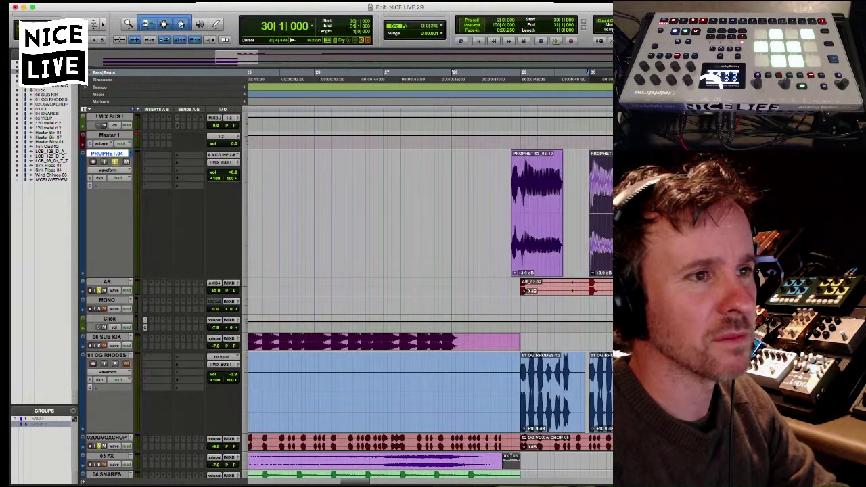
{"action": "key", "text": "super+d"}
{"action": "key", "text": "super+bracketleft"}
{"action": "key", "text": "super+bracketright"}
{"action": "key", "text": "super+bracketleft"}
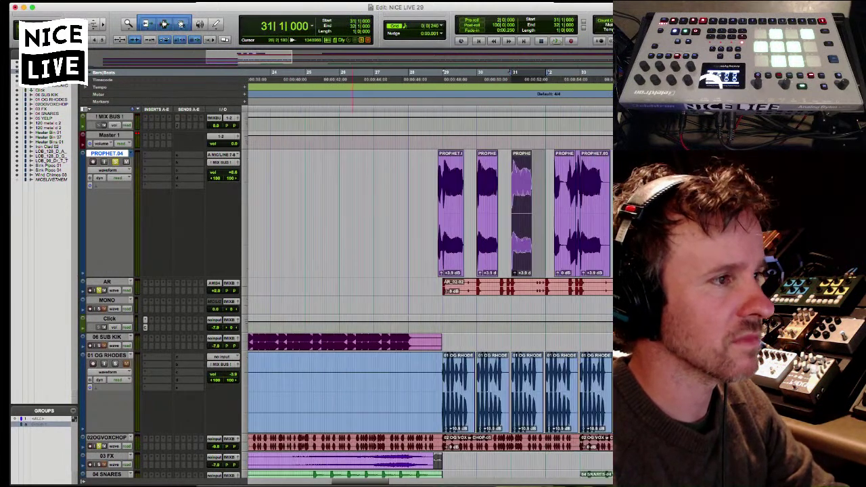
Audition the PROPHET.04 clip from 32|2|000 and remove its opening section up to 32|3|240.
{"action": "left_click", "coordinate": [378, 203]}
{"action": "key", "text": "super+bracketright"}
{"action": "key", "text": "super+bracketright"}
{"action": "key", "text": "super+bracketright"}
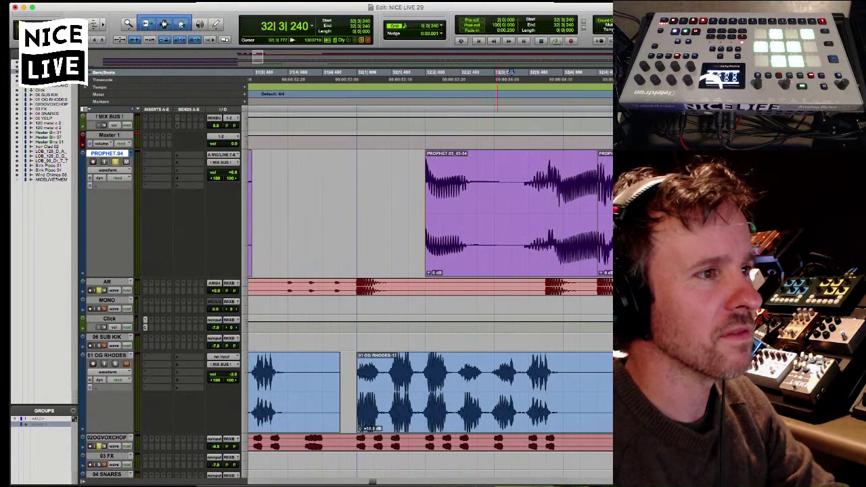
{"action": "key", "text": "super+bracketleft"}
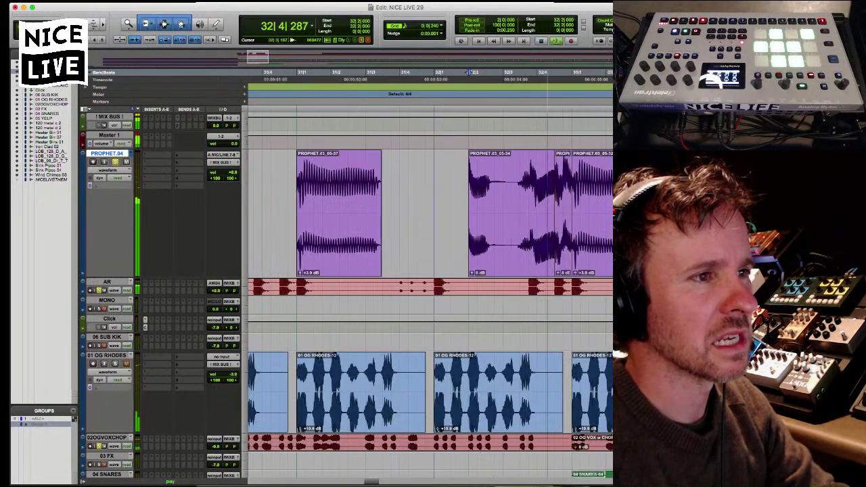
{"action": "key", "text": "space"}
{"action": "key", "text": "Delete"}
{"action": "left_click", "coordinate": [471, 72]}
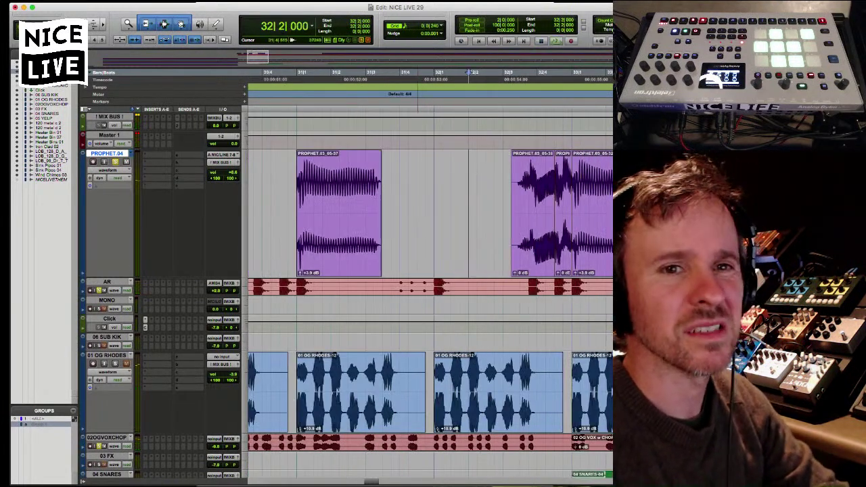
{"action": "key", "text": "super+bracketleft"}
{"action": "key", "text": "super+bracketleft"}
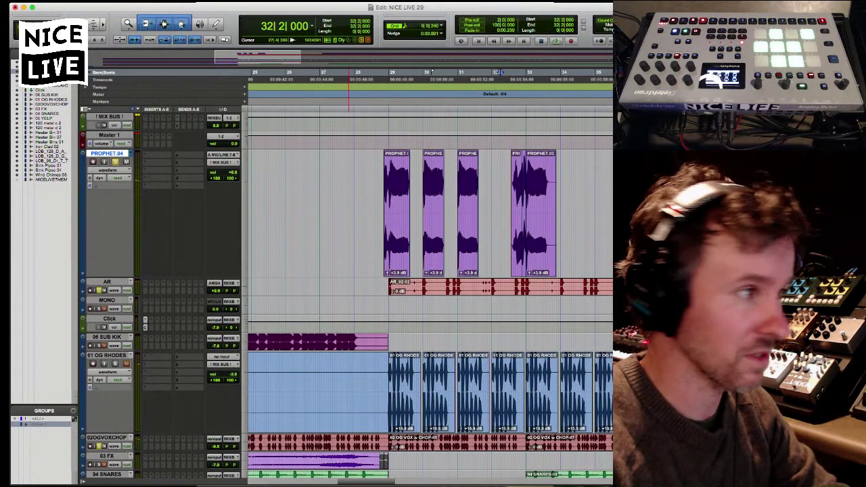